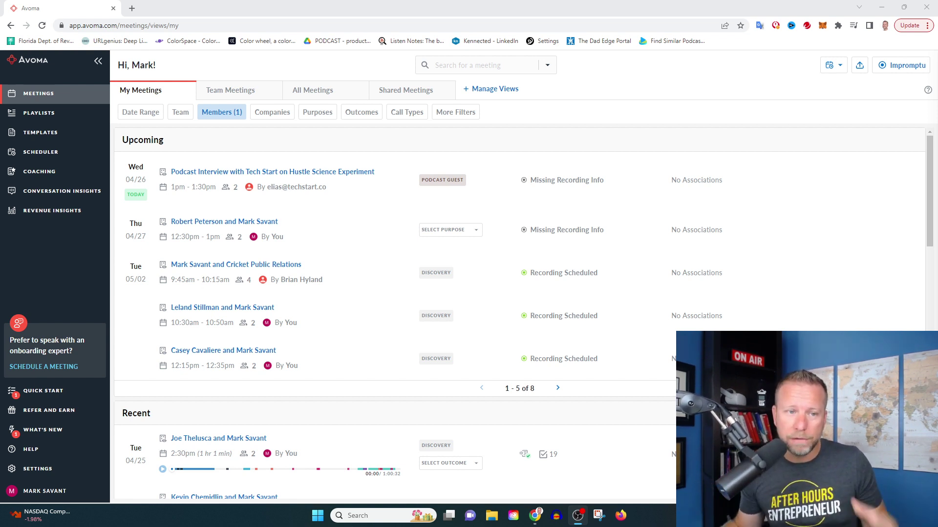
# - Open yesterday's recorded podcast interview meeting from the meetings list
pyautogui.scroll(-3, 613, 345)
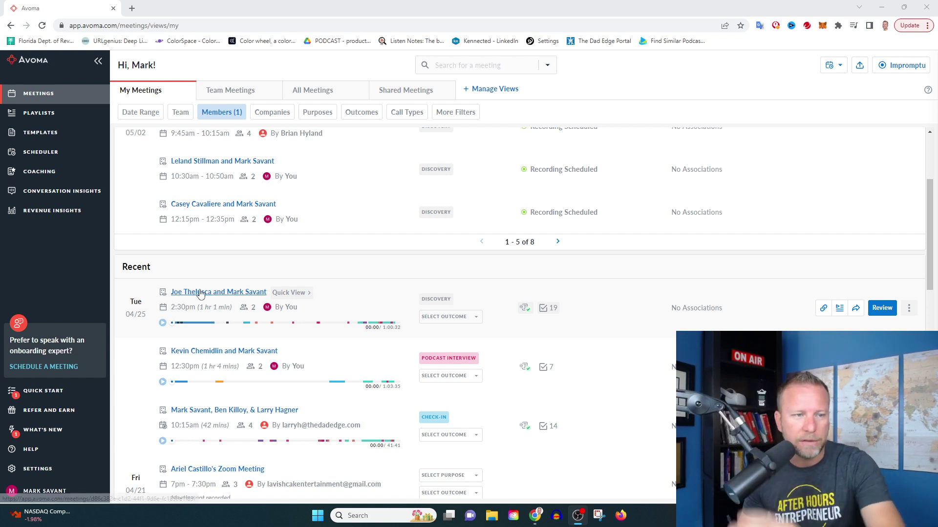
pyautogui.moveTo(90, 94)
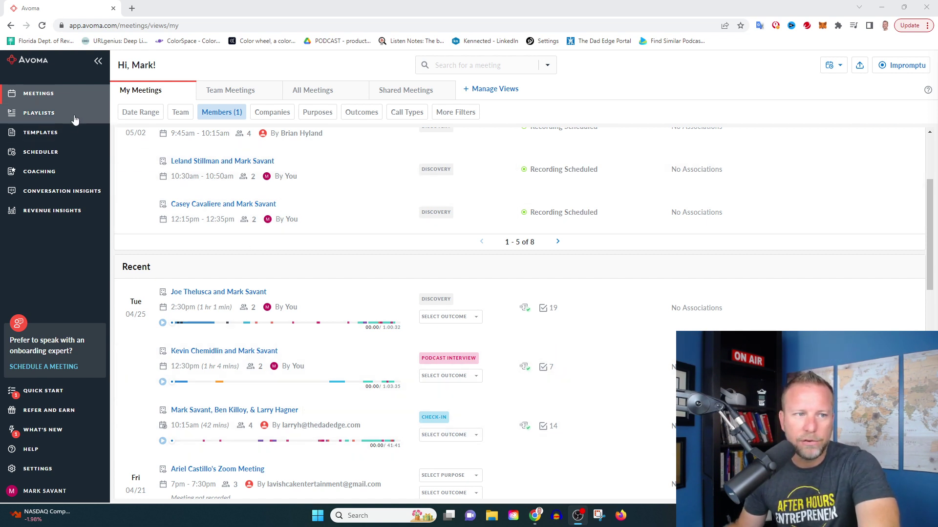
pyautogui.click(547, 370)
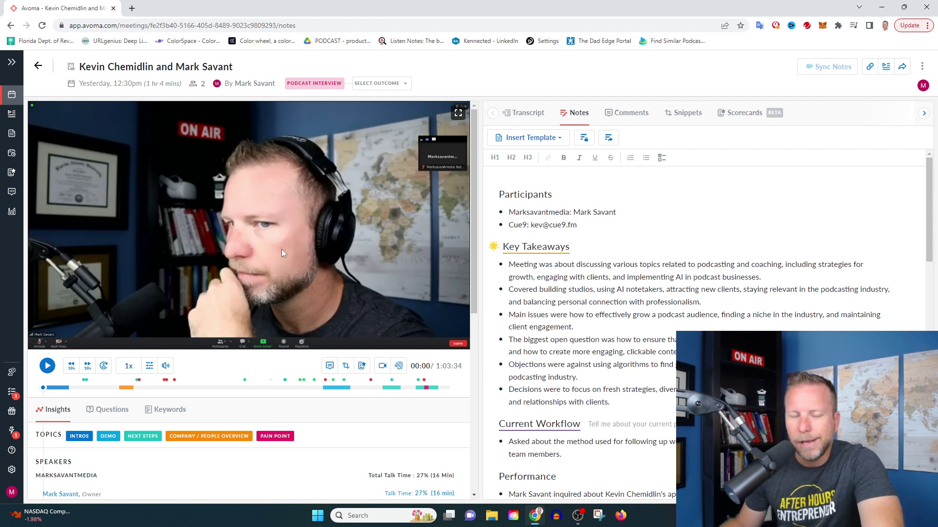
# - Start the recording, jump it to 08:15, and pause there
pyautogui.click(59, 388)
pyautogui.click(47, 366)
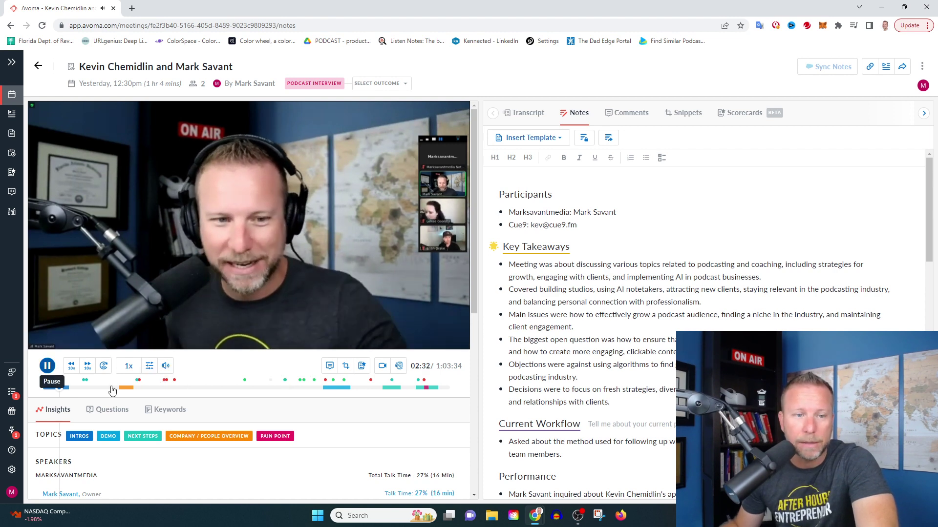
pyautogui.click(96, 389)
pyautogui.click(47, 366)
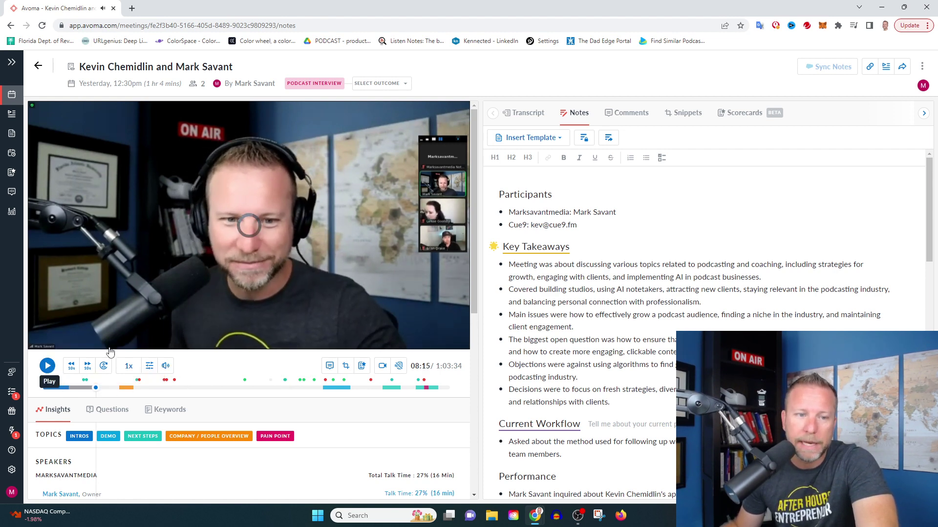
# - Seek the recording to 23:59 of 1:03:34 from a segment on a speaker's talk-time bar
pyautogui.scroll(-3, 342, 354)
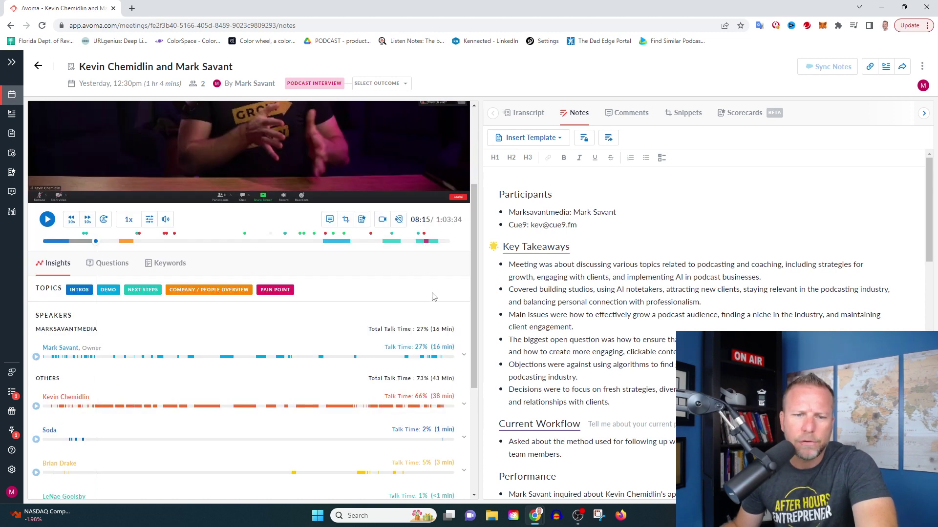
pyautogui.moveTo(474, 276); pyautogui.dragTo(477, 364)
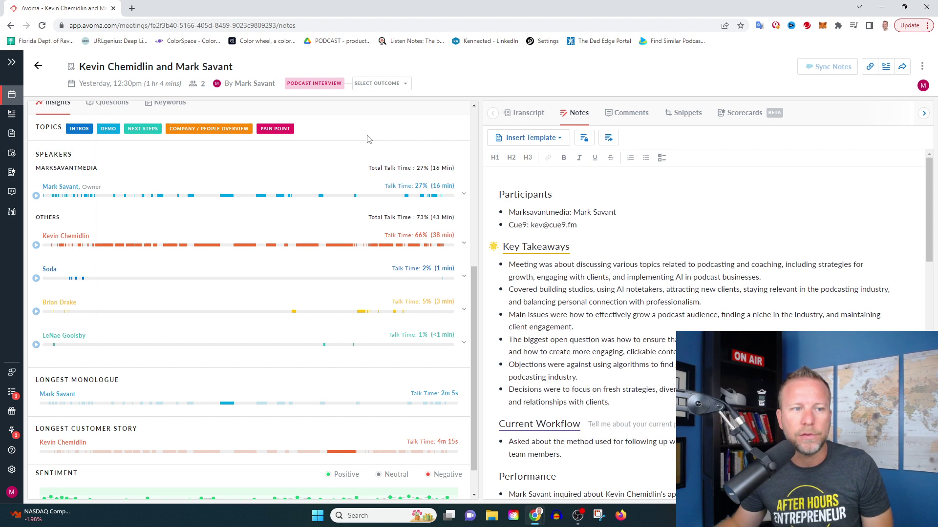
pyautogui.moveTo(49, 194)
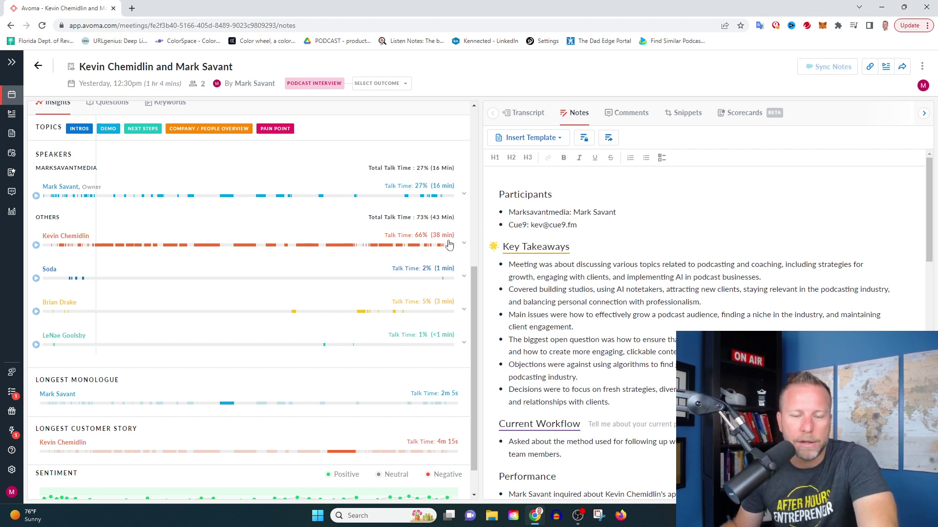
pyautogui.scroll(-1, 393, 298)
pyautogui.scroll(3, 226, 299)
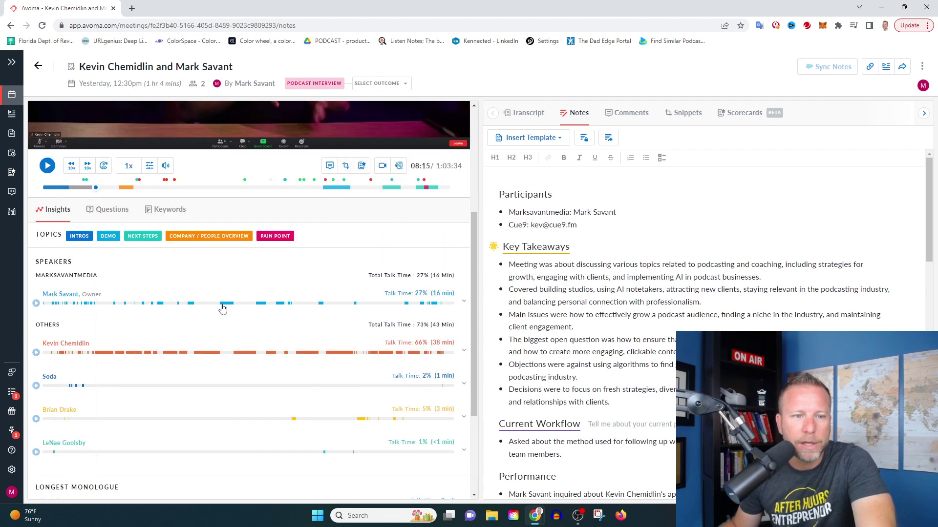
pyautogui.click(195, 353)
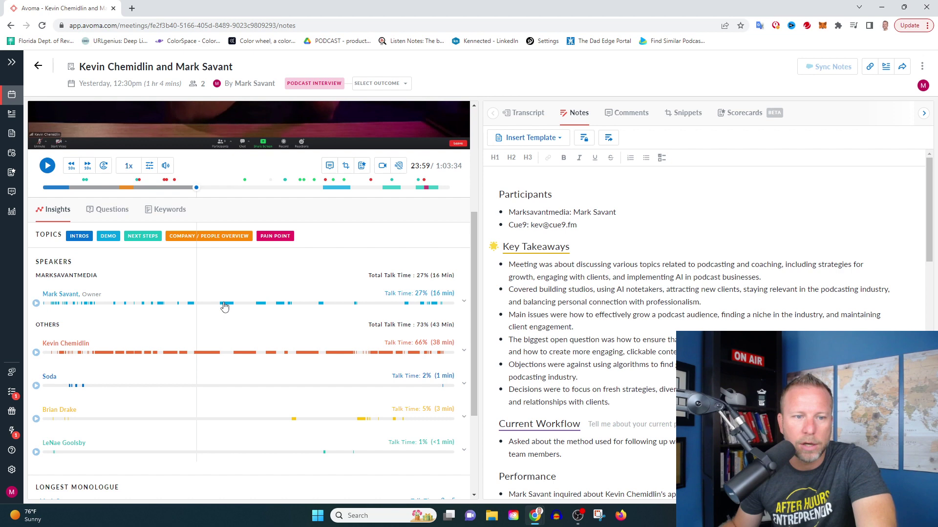
pyautogui.scroll(4, 269, 273)
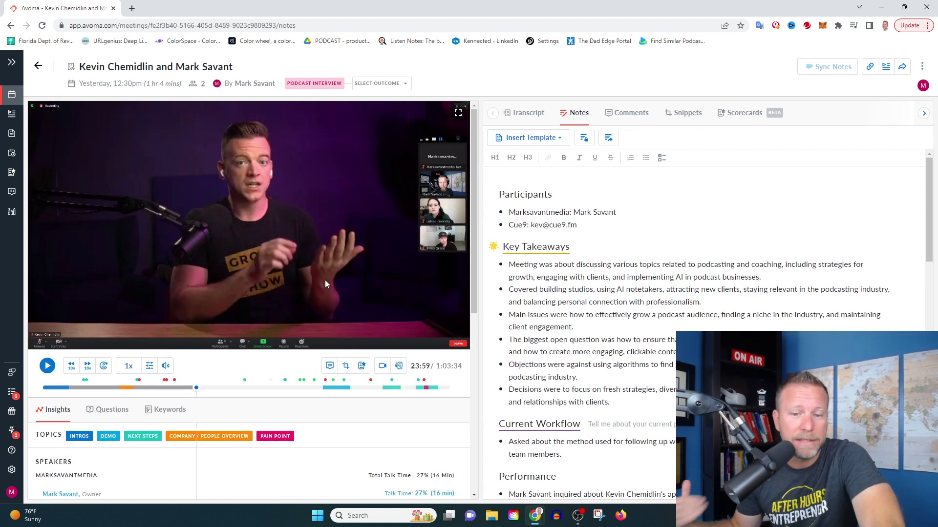
pyautogui.scroll(-4, 322, 291)
pyautogui.scroll(4, 345, 306)
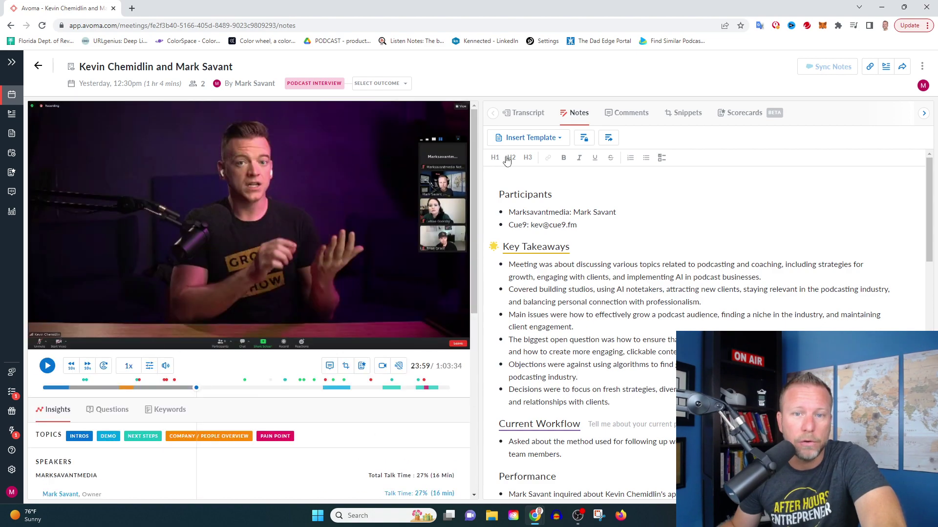
pyautogui.click(523, 118)
pyautogui.scroll(-15, 635, 225)
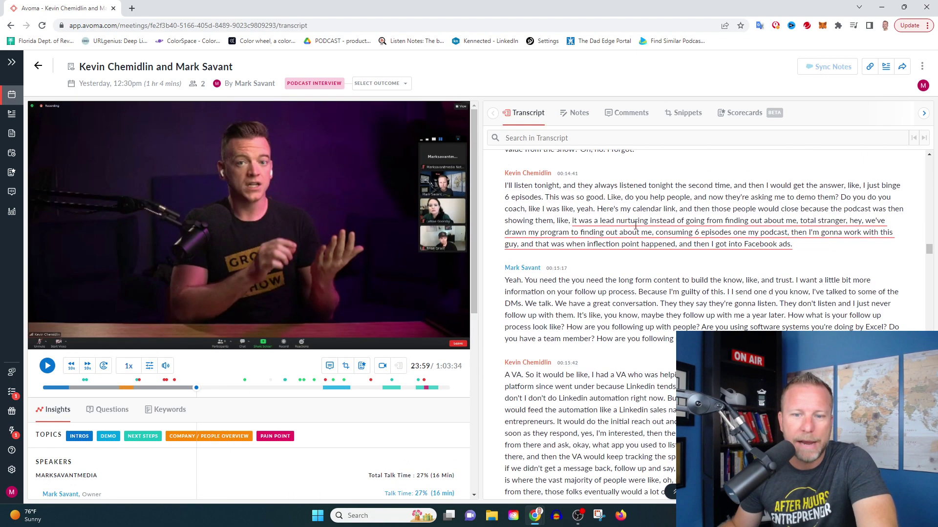
pyautogui.scroll(-10, 635, 226)
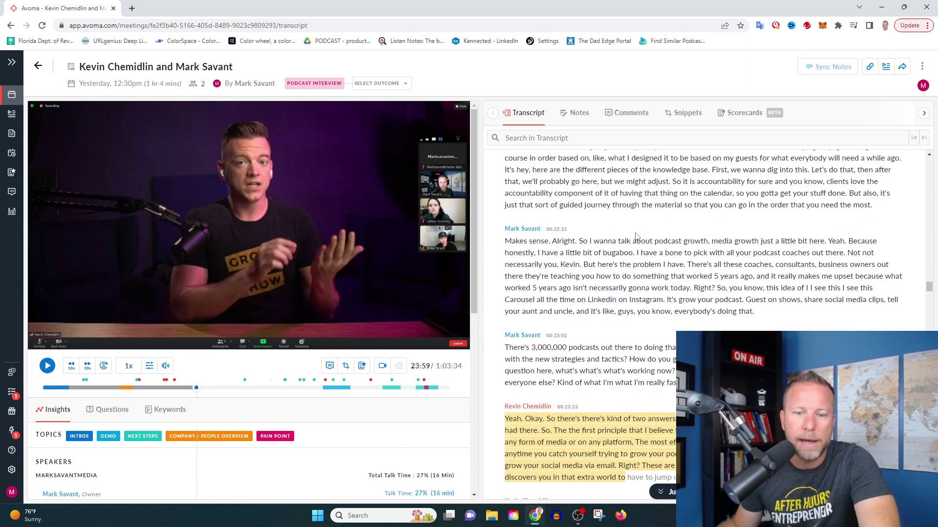
pyautogui.click(576, 113)
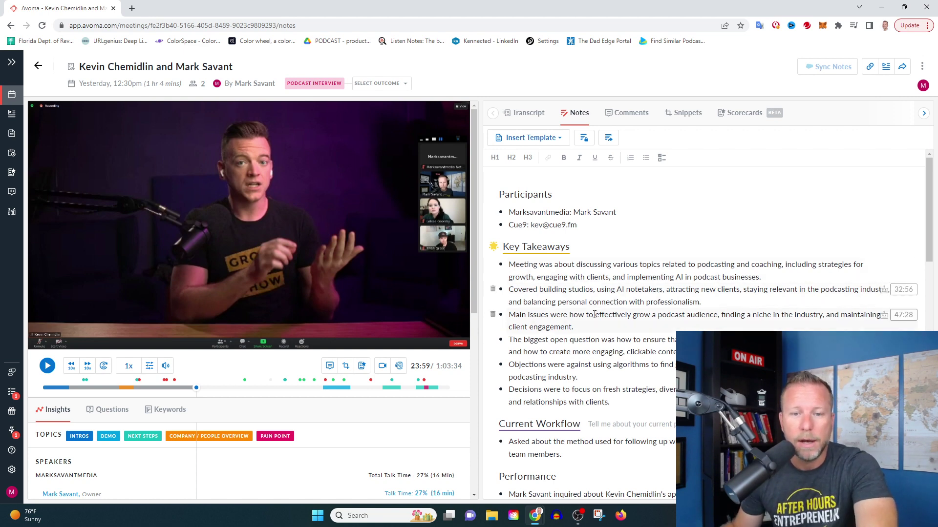
# - Select the first Performance bullet and the three Background bullets in the generated notes
pyautogui.scroll(-3, 606, 322)
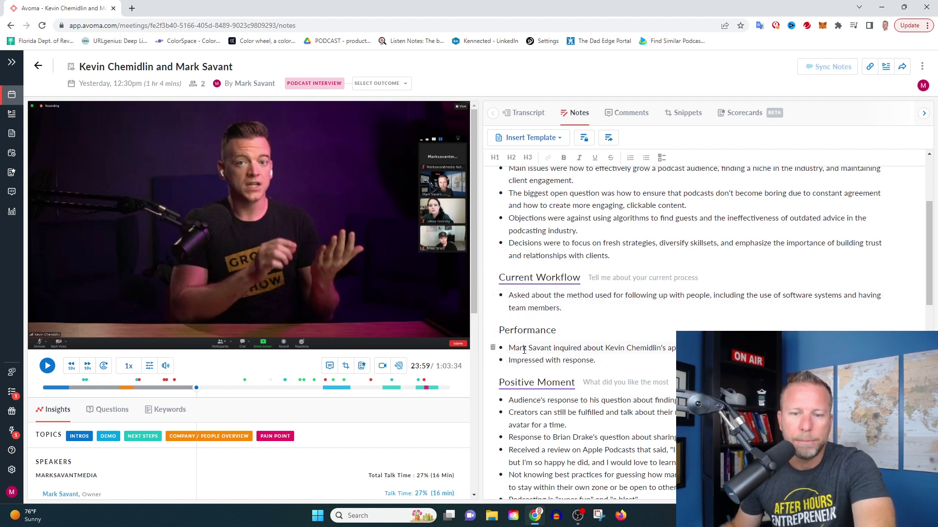
pyautogui.moveTo(806, 348); pyautogui.dragTo(506, 348)
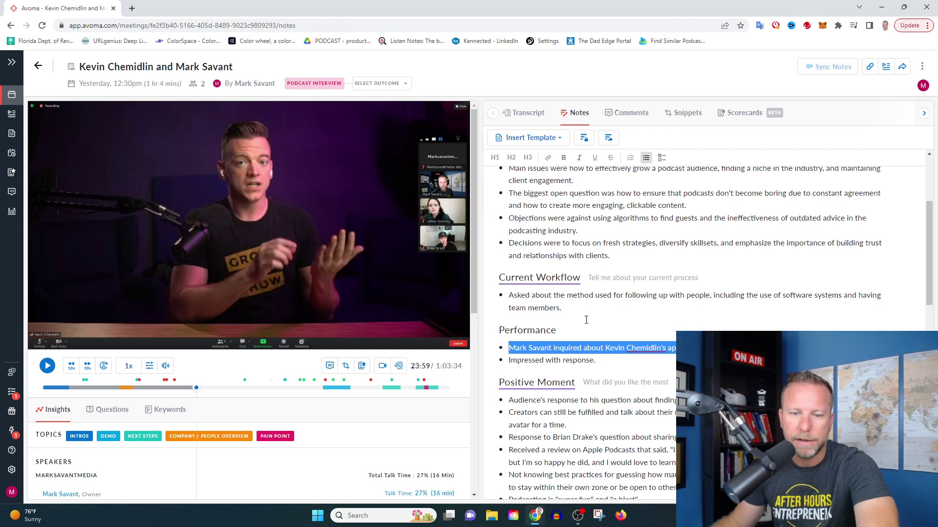
pyautogui.scroll(-3, 619, 371)
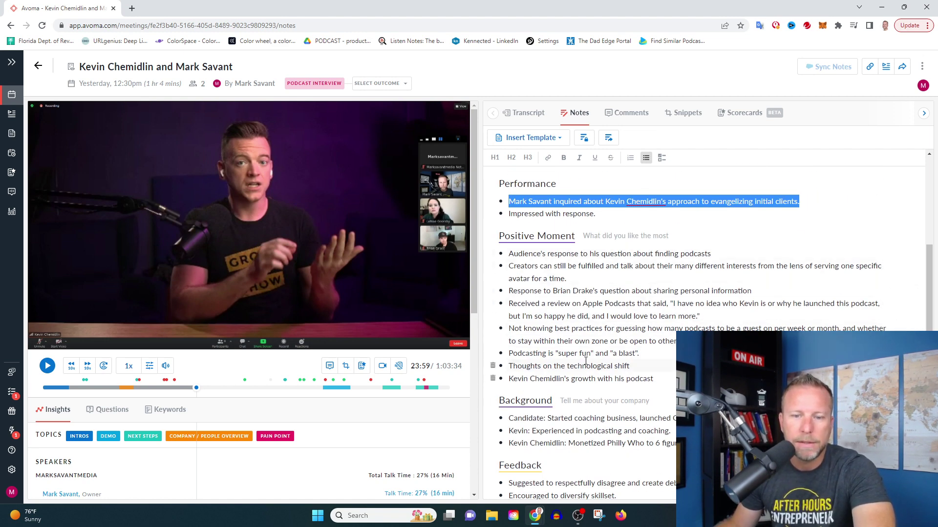
pyautogui.scroll(-3, 566, 313)
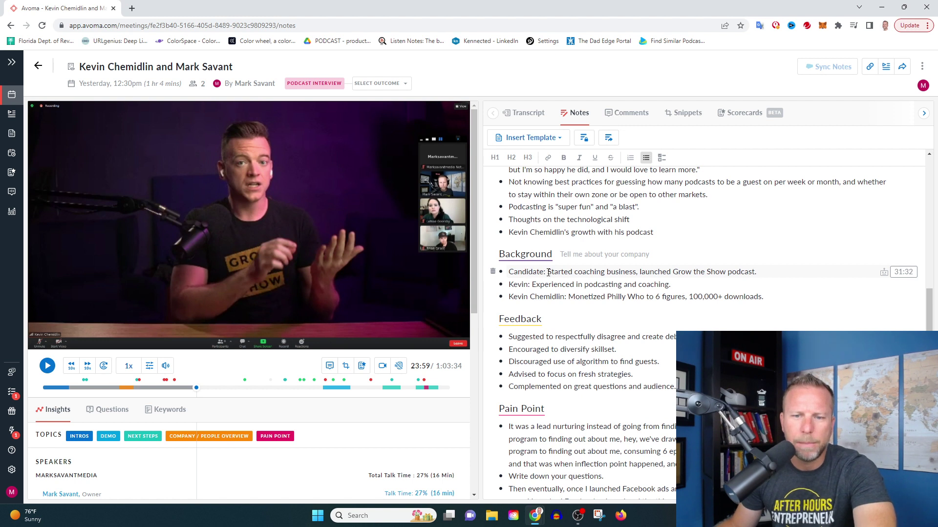
pyautogui.moveTo(763, 298); pyautogui.dragTo(506, 274)
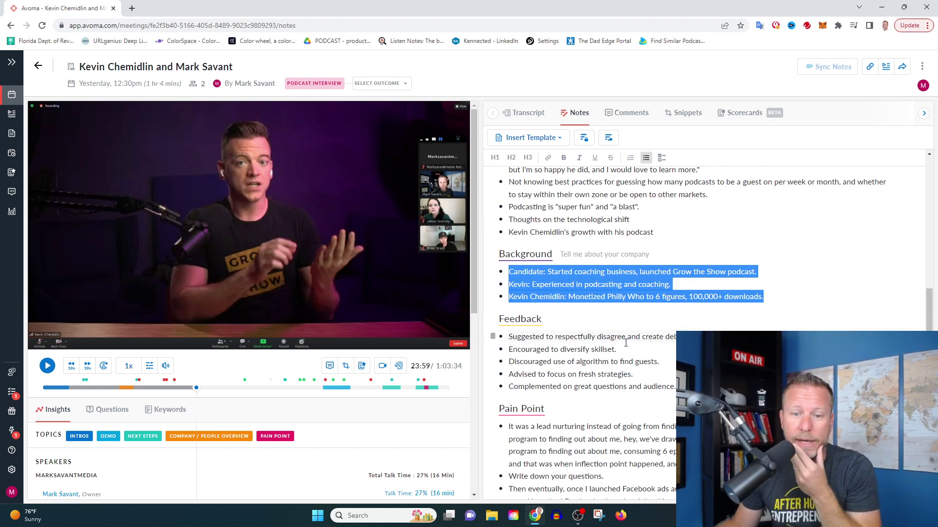
# - Highlight the misheard name in an action item, then return to the top of the notes
pyautogui.scroll(-6, 565, 324)
pyautogui.scroll(-1, 565, 325)
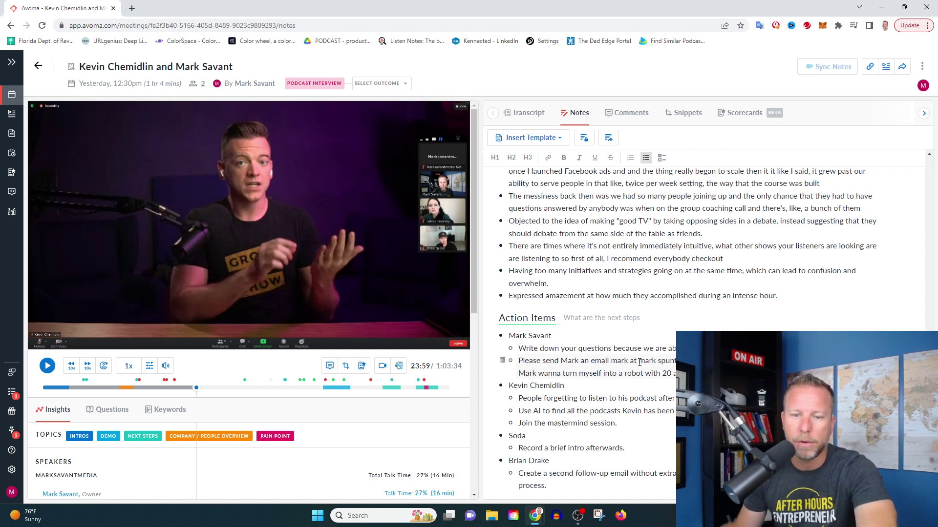
pyautogui.moveTo(638, 361); pyautogui.dragTo(677, 361)
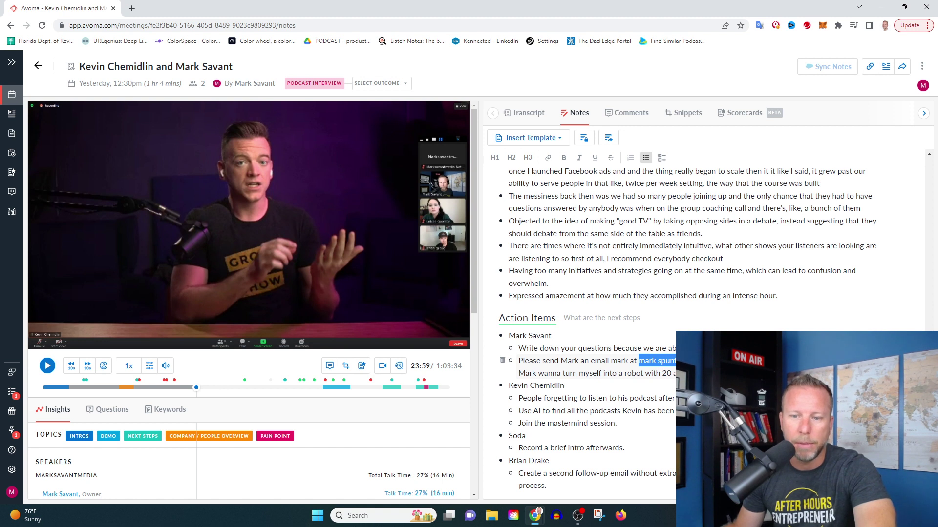
pyautogui.moveTo(684, 361); pyautogui.dragTo(640, 361)
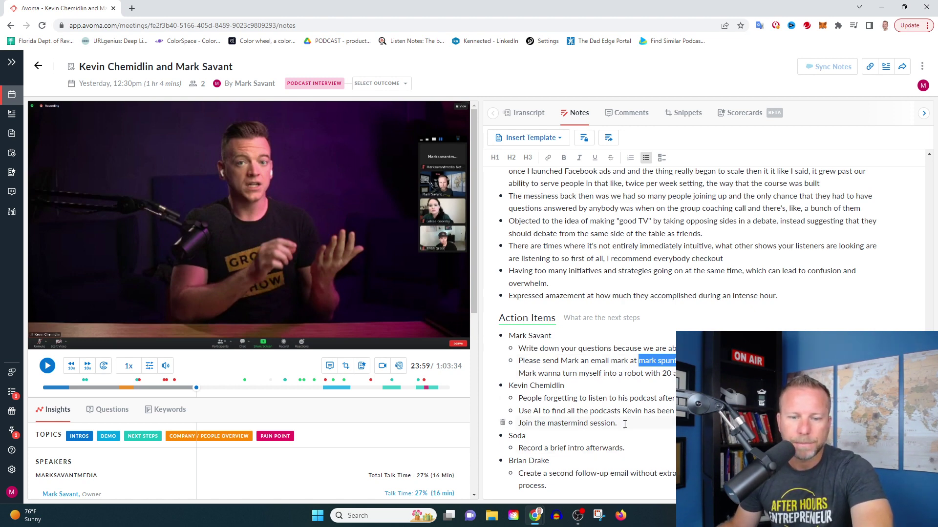
pyautogui.scroll(3, 633, 401)
pyautogui.scroll(5, 633, 401)
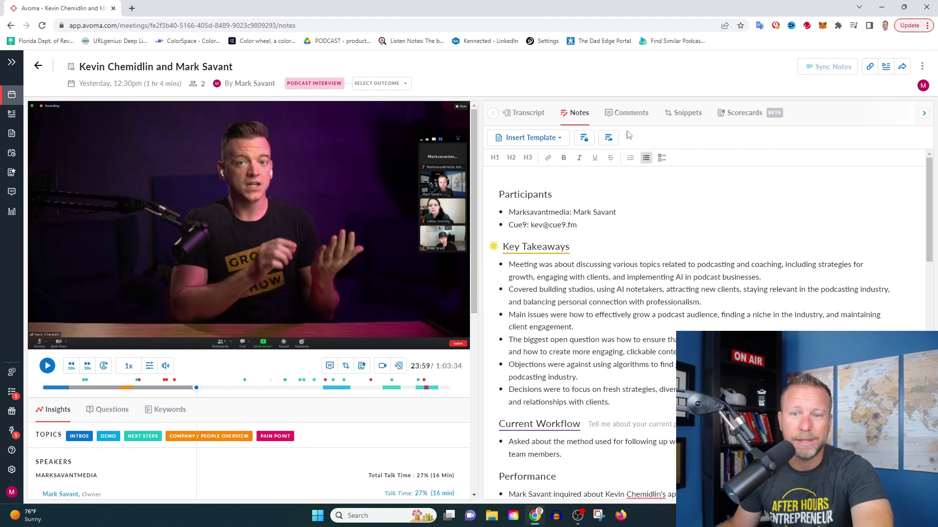
pyautogui.click(631, 113)
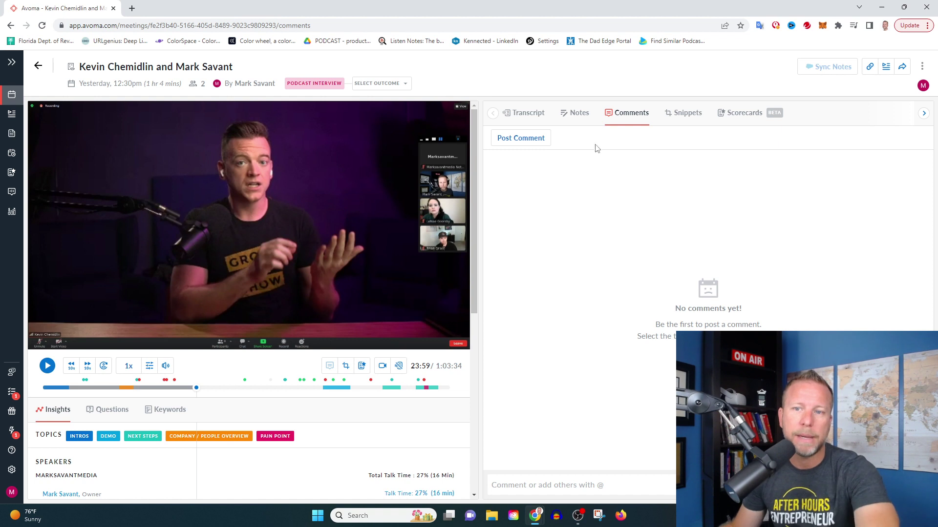
pyautogui.click(687, 113)
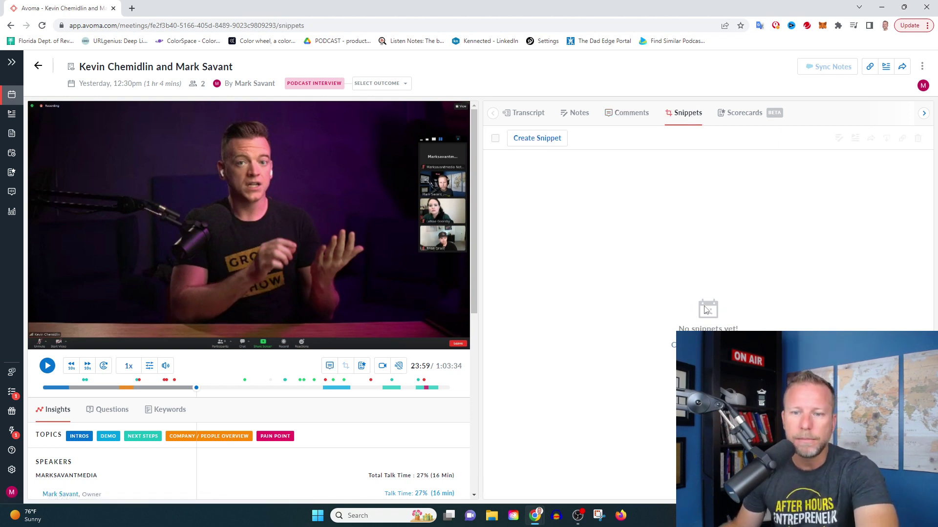
pyautogui.click(546, 139)
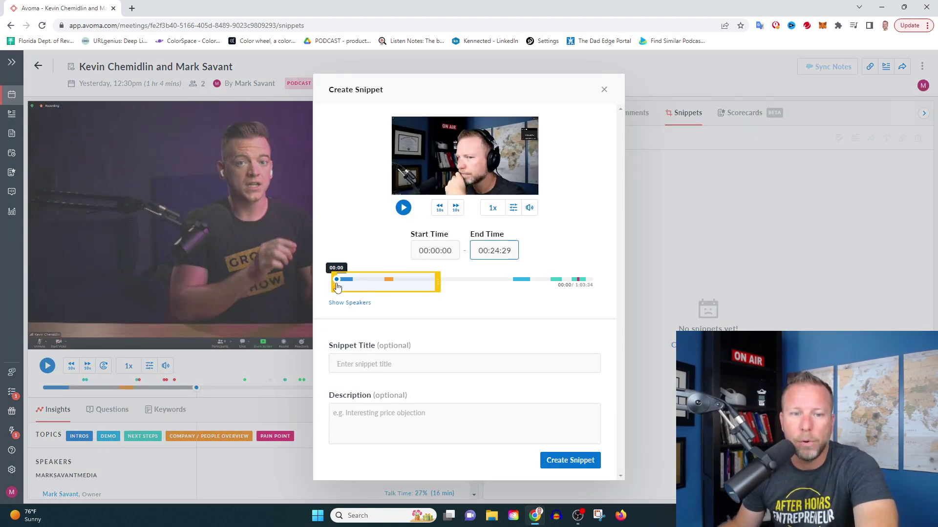
pyautogui.moveTo(337, 287); pyautogui.dragTo(391, 286)
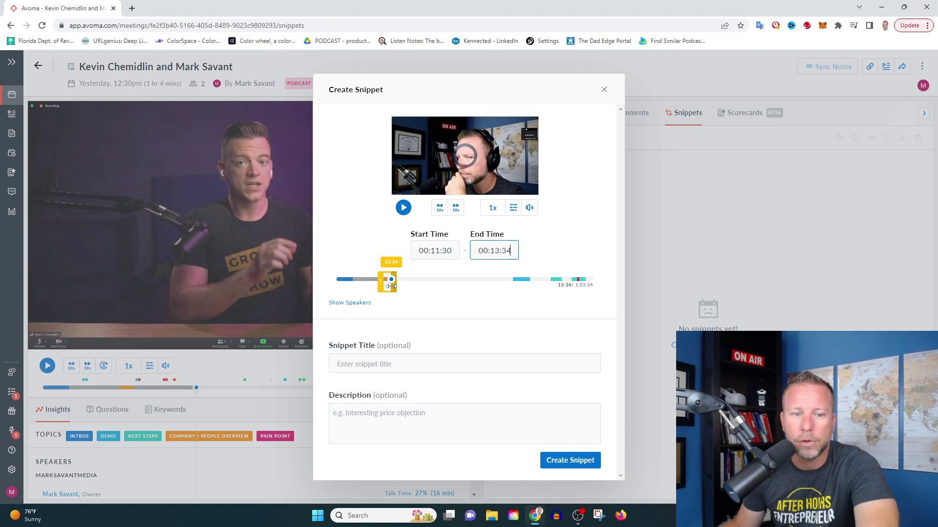
pyautogui.click(603, 91)
# - In the notes, select the Key Takeaways bullets and skip the recording ahead to 43:53
pyautogui.click(580, 116)
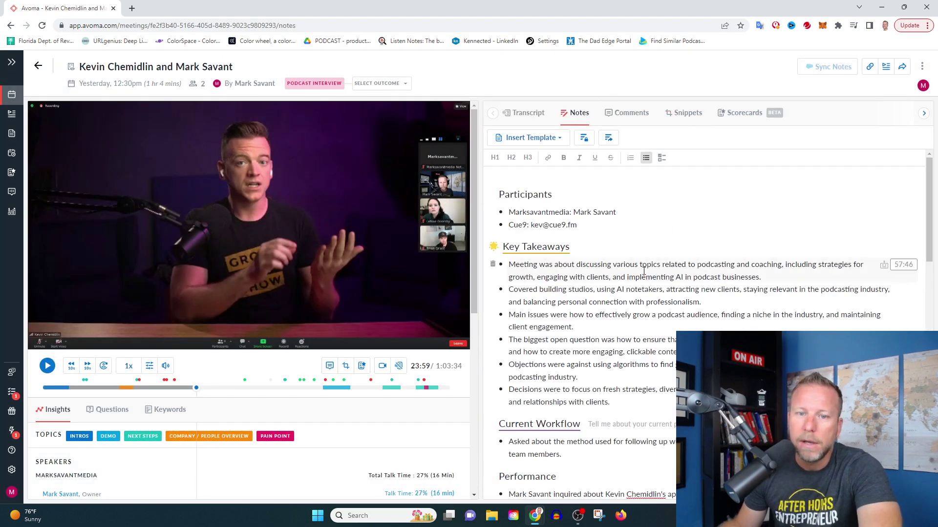
pyautogui.moveTo(631, 403); pyautogui.dragTo(498, 264)
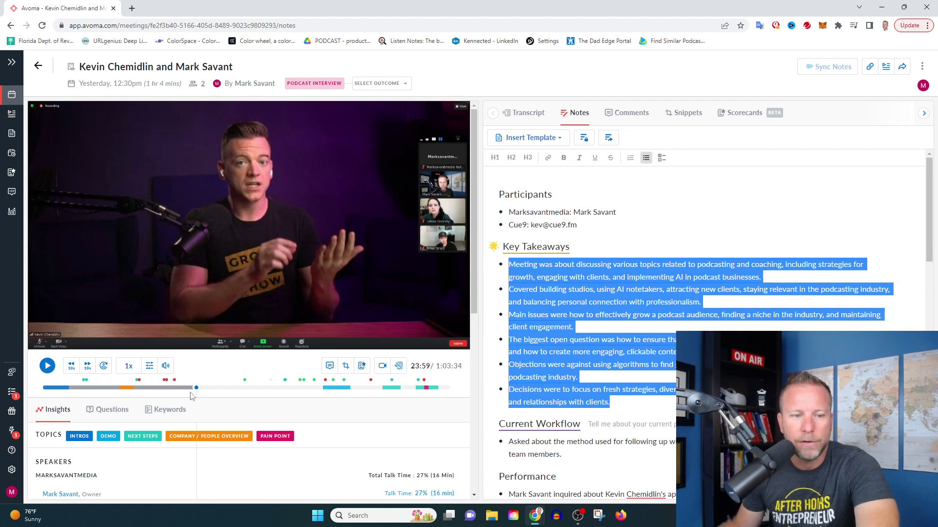
pyautogui.moveTo(196, 387); pyautogui.dragTo(324, 389)
pyautogui.scroll(-7, 432, 392)
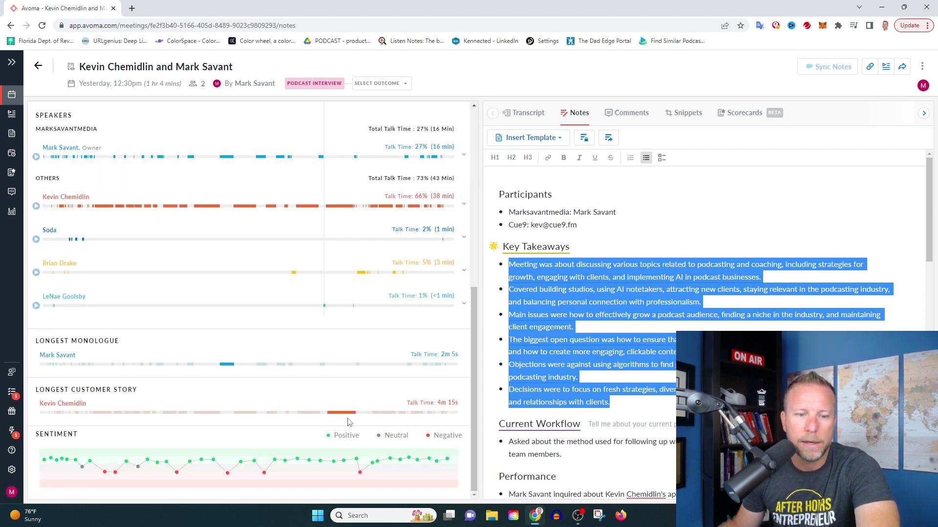
pyautogui.scroll(6, 361, 239)
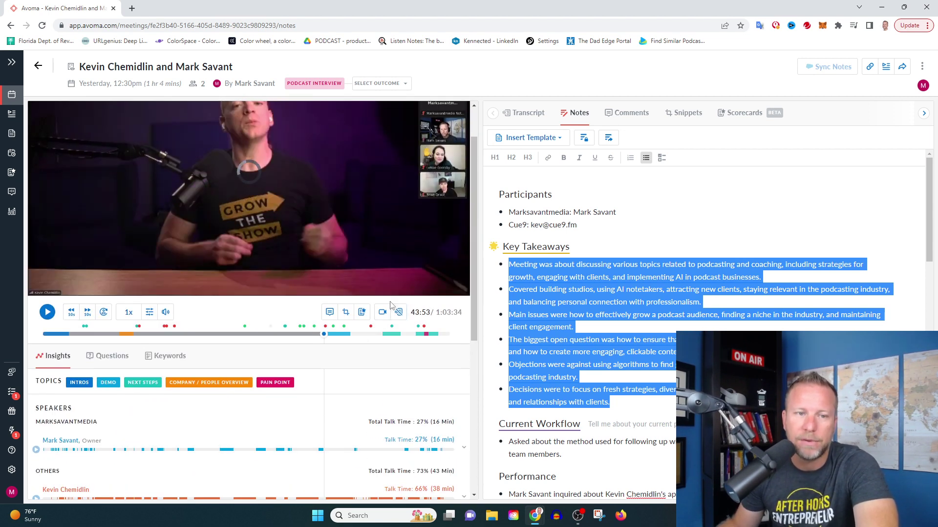
pyautogui.scroll(2, 391, 317)
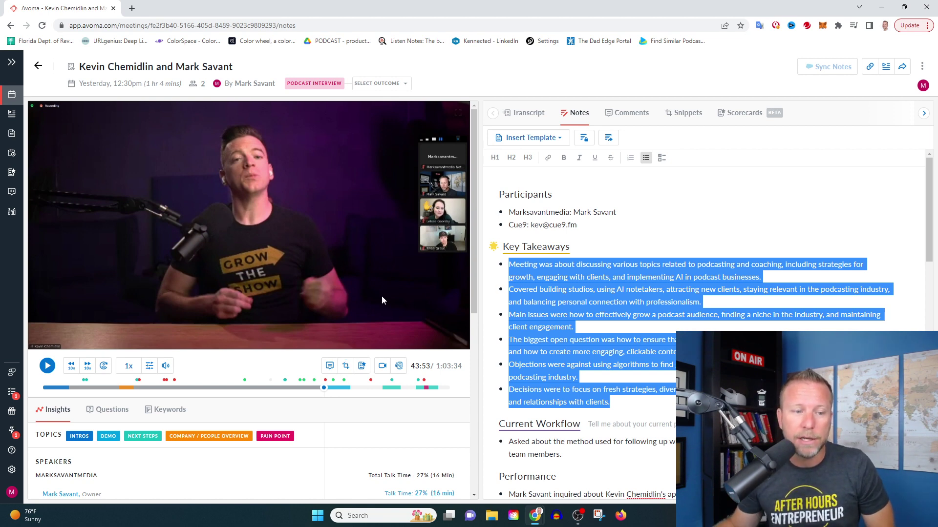
# - In Keywords, expand Filler Words and find 'You know' in the transcript (match 1 of 98)
pyautogui.click(166, 410)
pyautogui.scroll(-3, 215, 335)
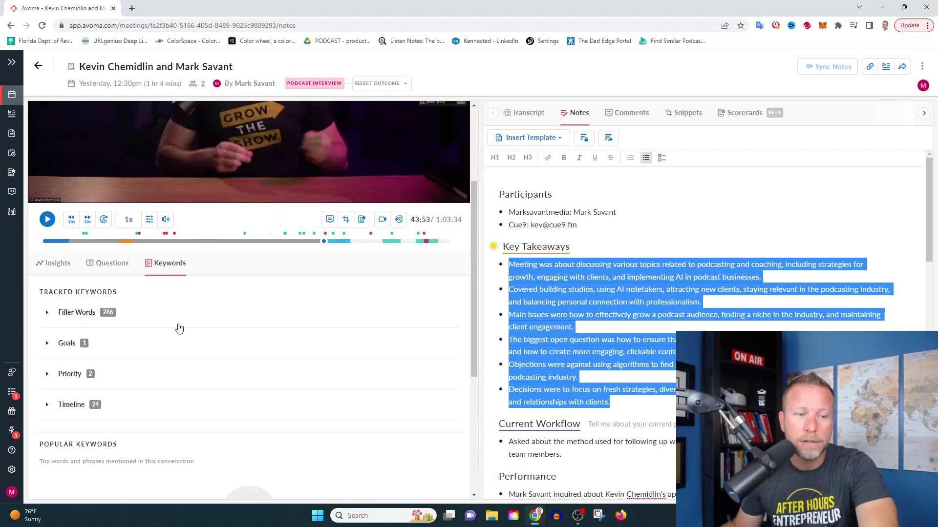
pyautogui.click(108, 314)
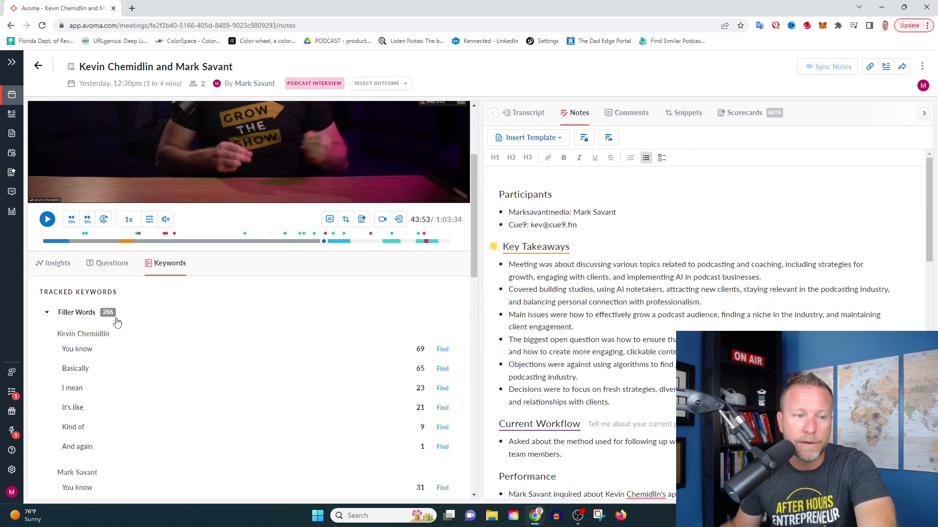
pyautogui.click(442, 350)
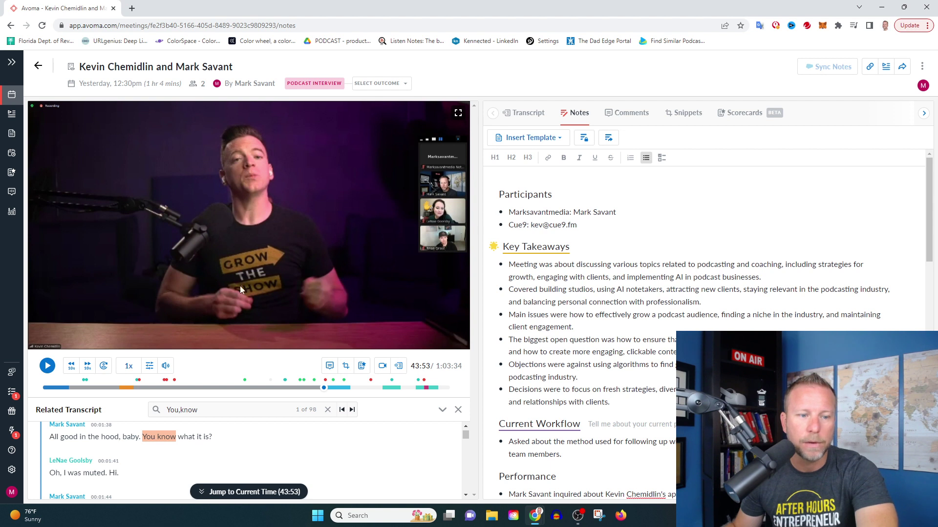
pyautogui.scroll(-2, 372, 429)
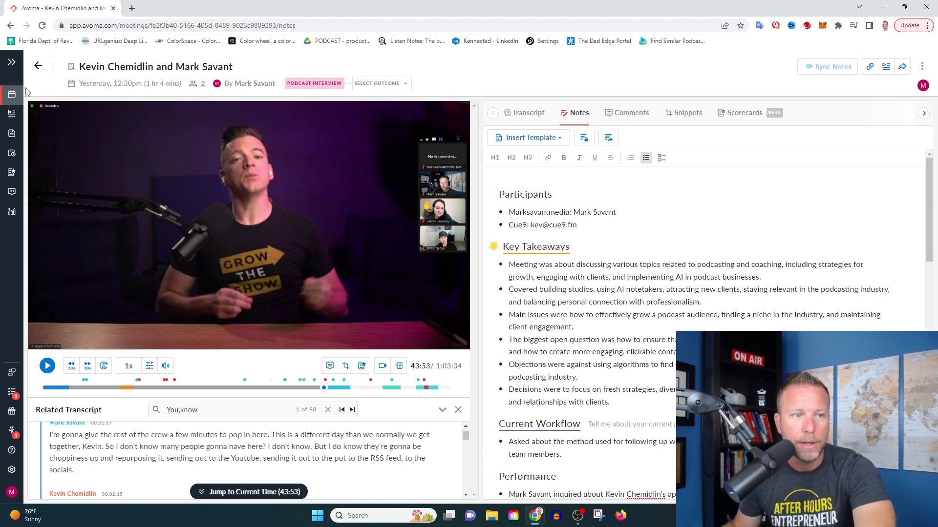
# - Return to My Meetings and open the notes of the recent podcast interview meeting
pyautogui.click(38, 65)
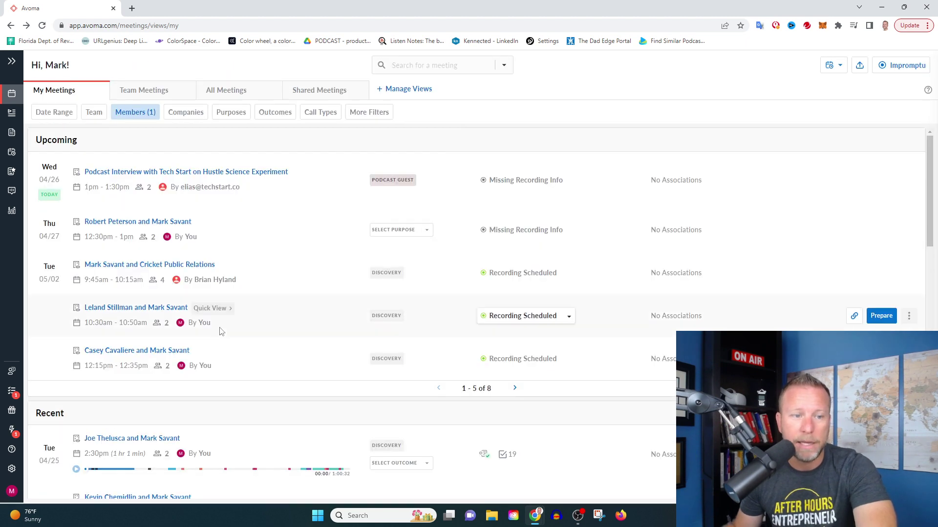
pyautogui.scroll(-3, 224, 388)
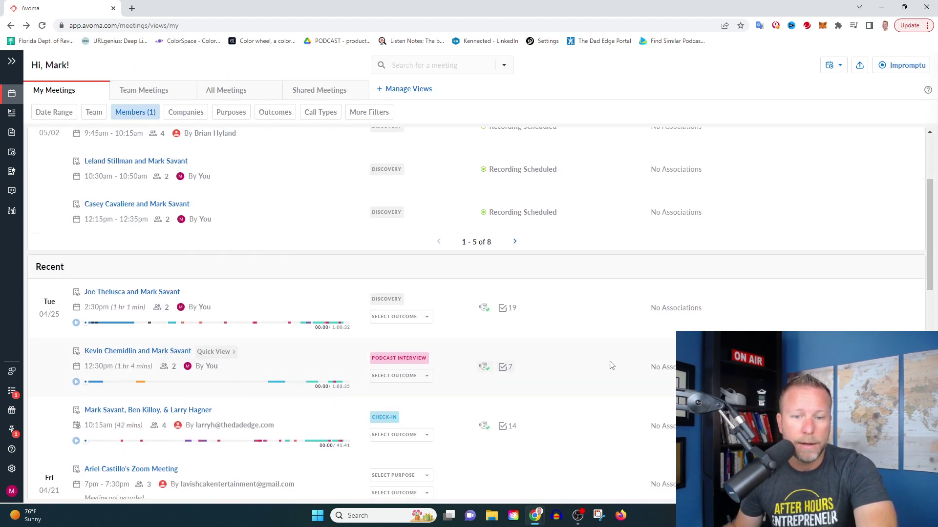
pyautogui.click(506, 371)
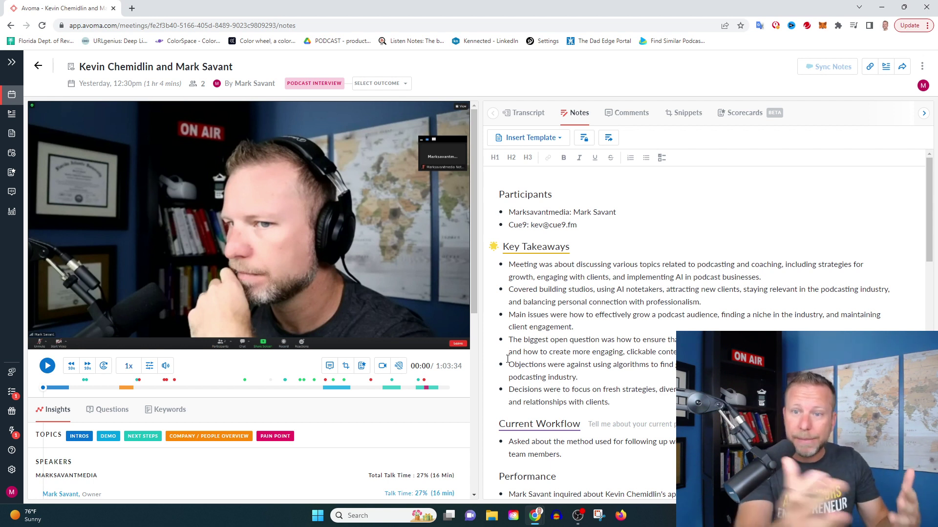
# - Show the interview's Snippets tab, which reports no snippets yet
pyautogui.click(680, 117)
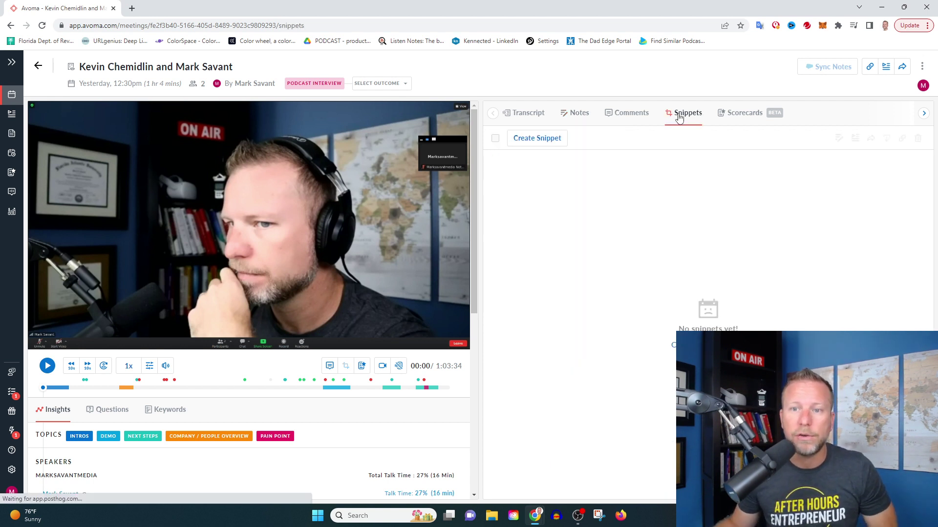